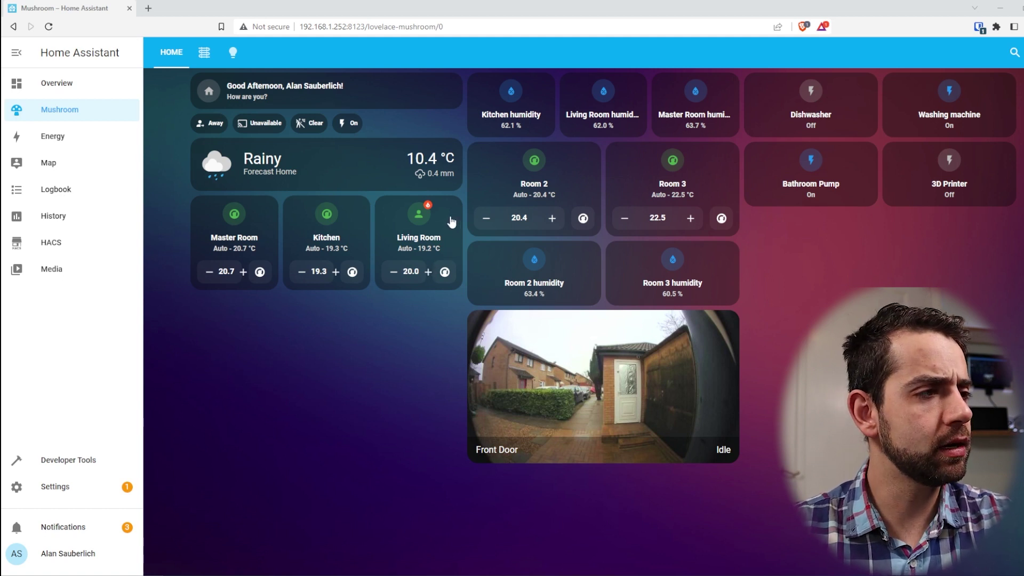
- Show the Living Room thermostat's History tab with its temperature graph and logbook
{"action": "left_click", "coordinate": [450, 222]}
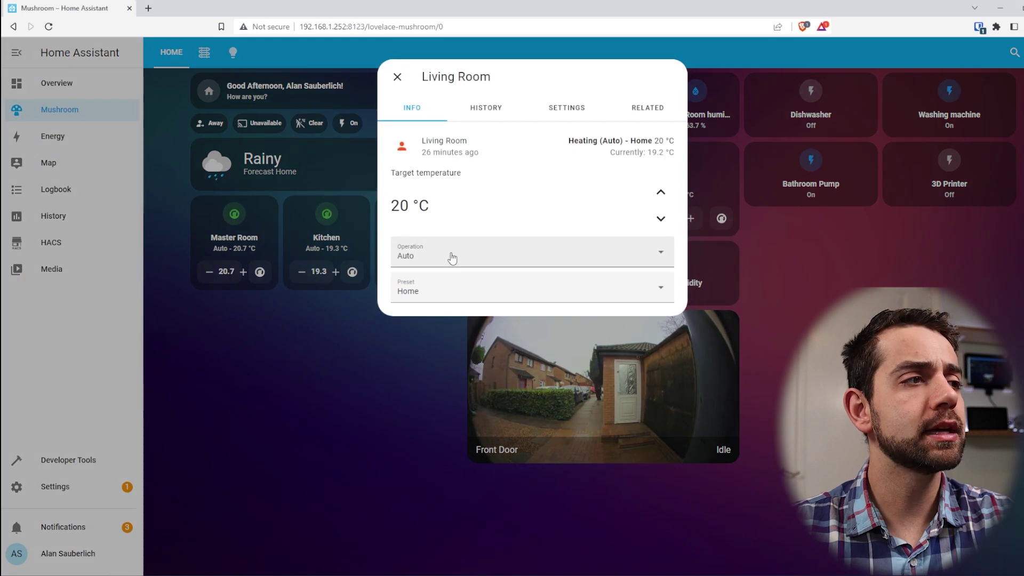
{"action": "left_click_drag", "start_coordinate": [391, 206], "coordinate": [399, 205]}
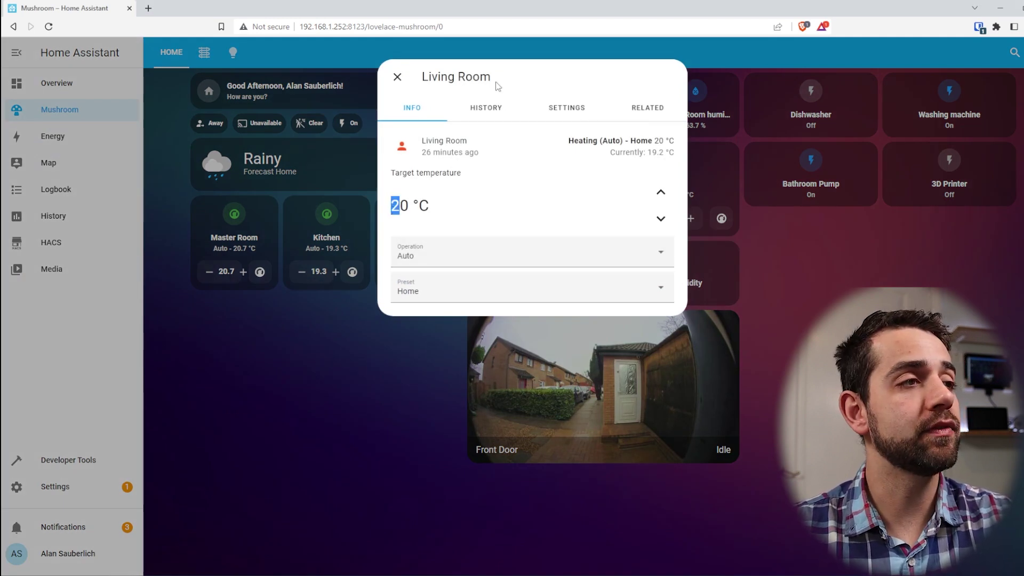
{"action": "left_click", "coordinate": [489, 111]}
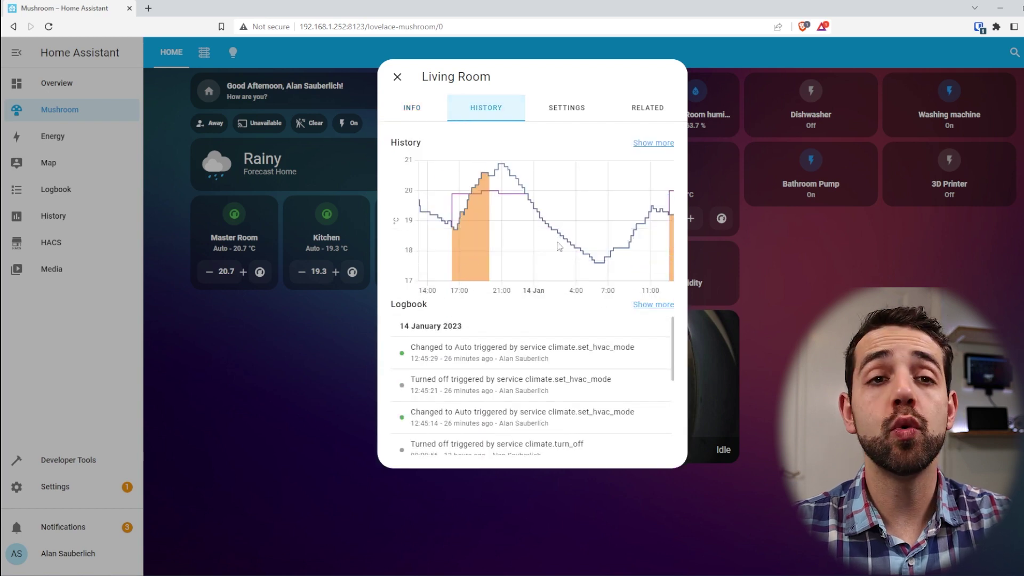
{"action": "mouse_move", "coordinate": [509, 169]}
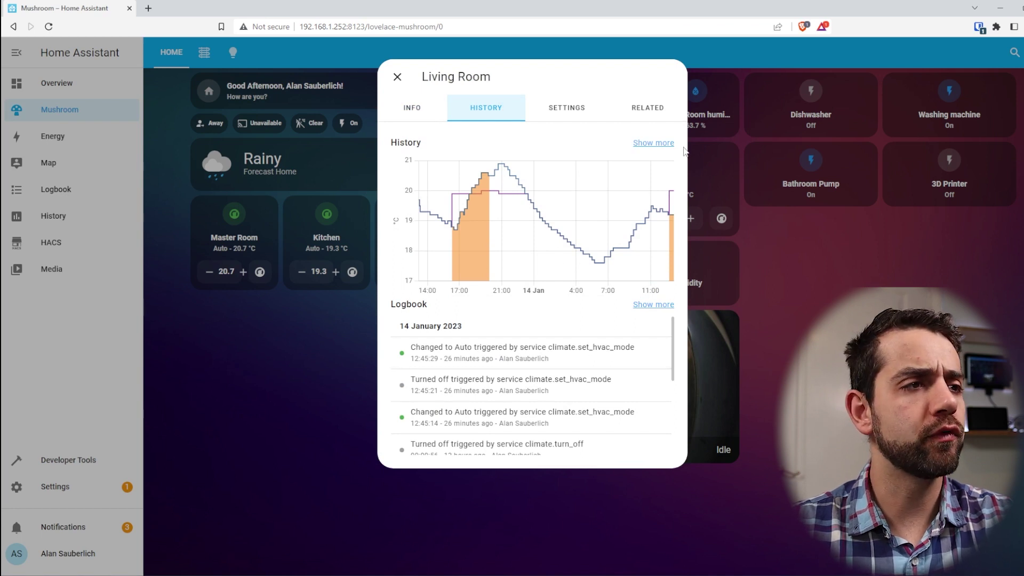
- Chart Living Room history for 9–14 January 2023 on the History page, then return to Mushroom
{"action": "left_click", "coordinate": [650, 144]}
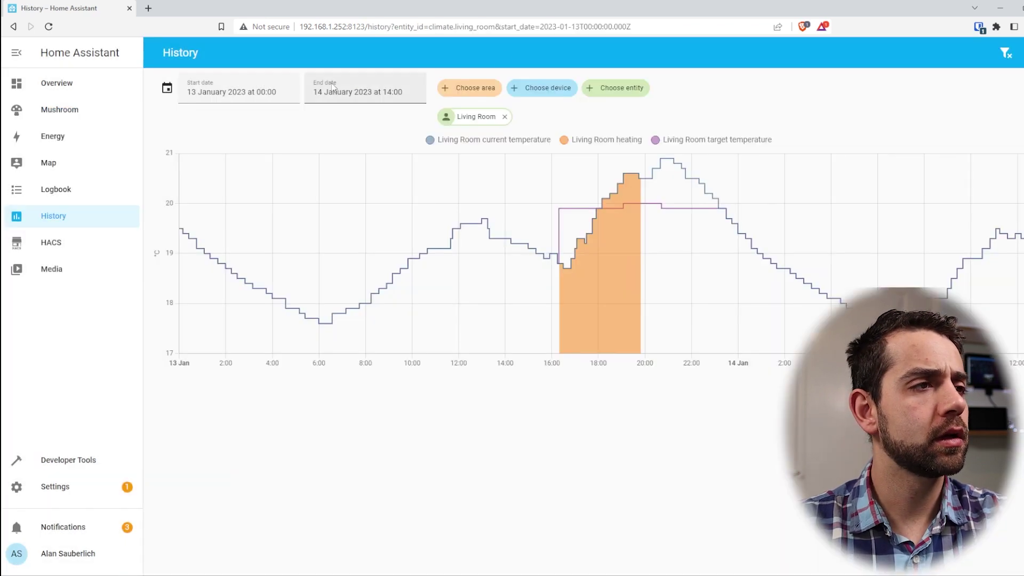
{"action": "left_click", "coordinate": [234, 92]}
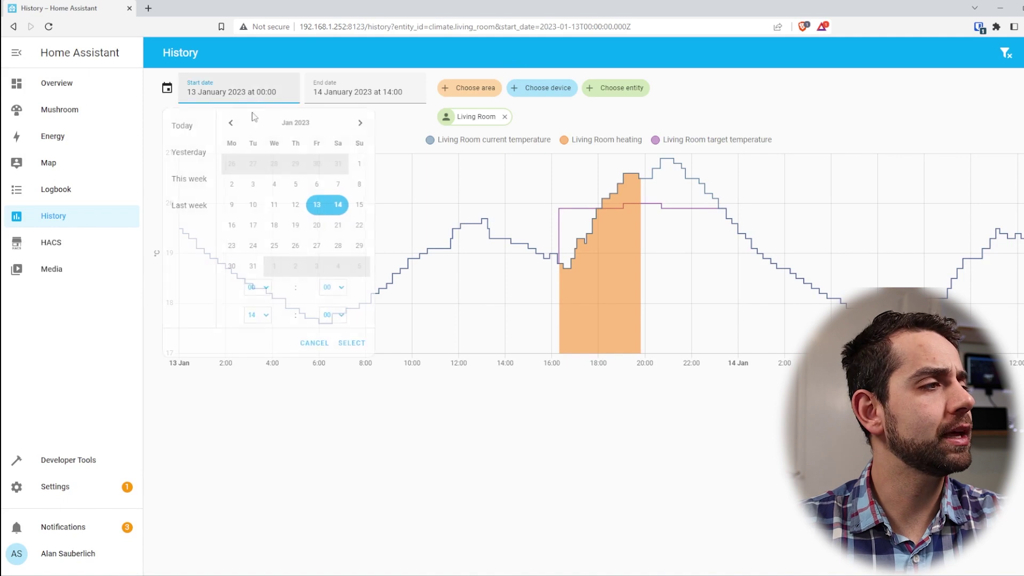
{"action": "left_click", "coordinate": [233, 204]}
{"action": "left_click", "coordinate": [336, 205]}
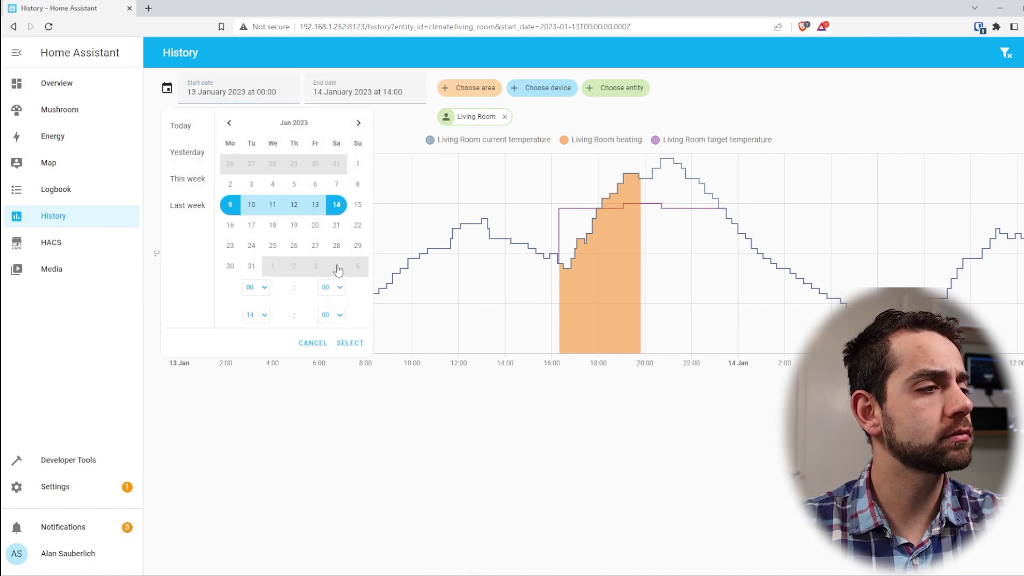
{"action": "left_click", "coordinate": [349, 343]}
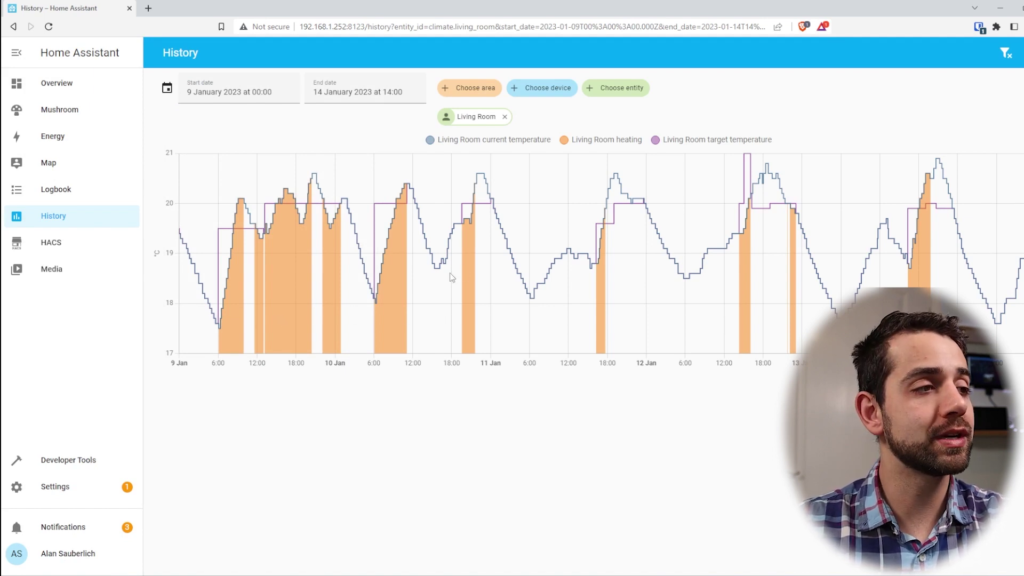
{"action": "mouse_move", "coordinate": [511, 253]}
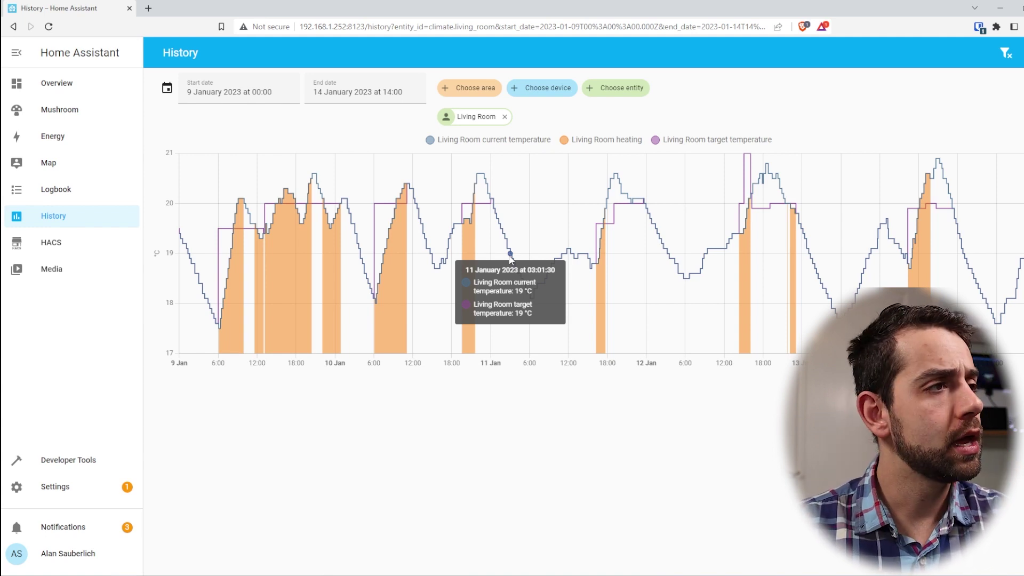
{"action": "left_click", "coordinate": [48, 109]}
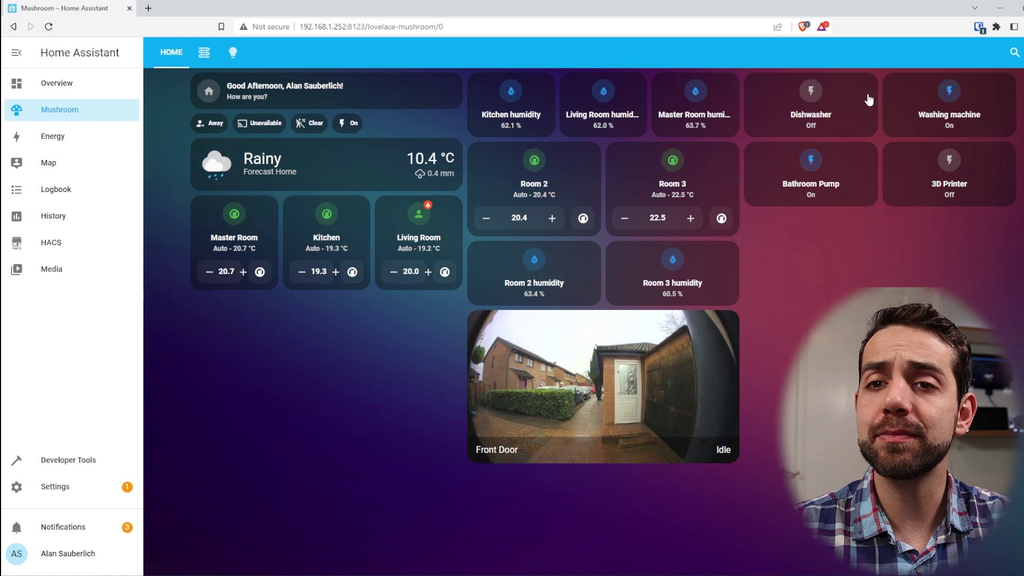
- Switch the washing machine off and then back on
{"action": "left_click", "coordinate": [1000, 91]}
{"action": "left_click", "coordinate": [999, 92]}
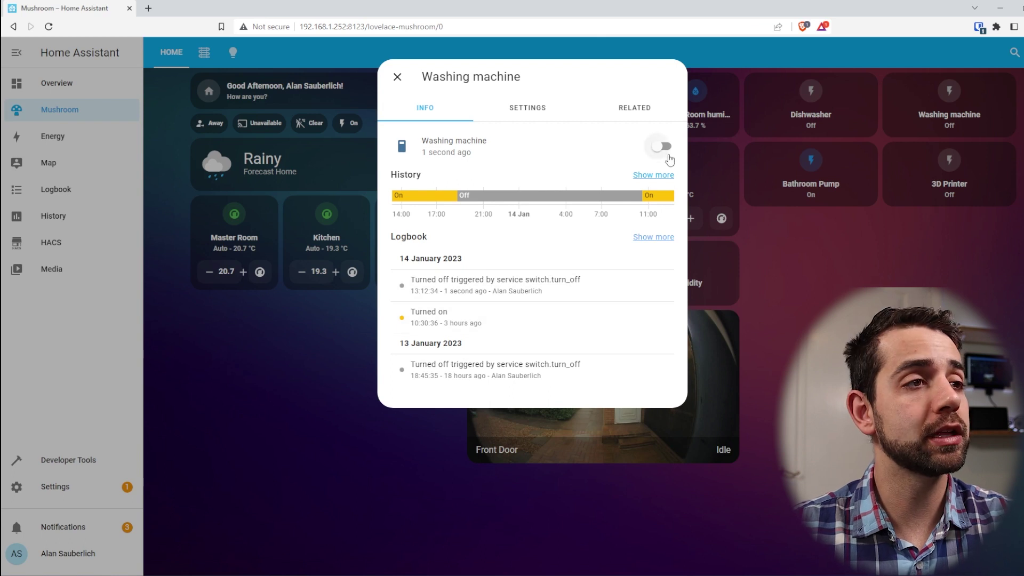
{"action": "left_click", "coordinate": [670, 155]}
- Check the washing machine's settings and full on/off history, then return to Mushroom
{"action": "left_click", "coordinate": [533, 107]}
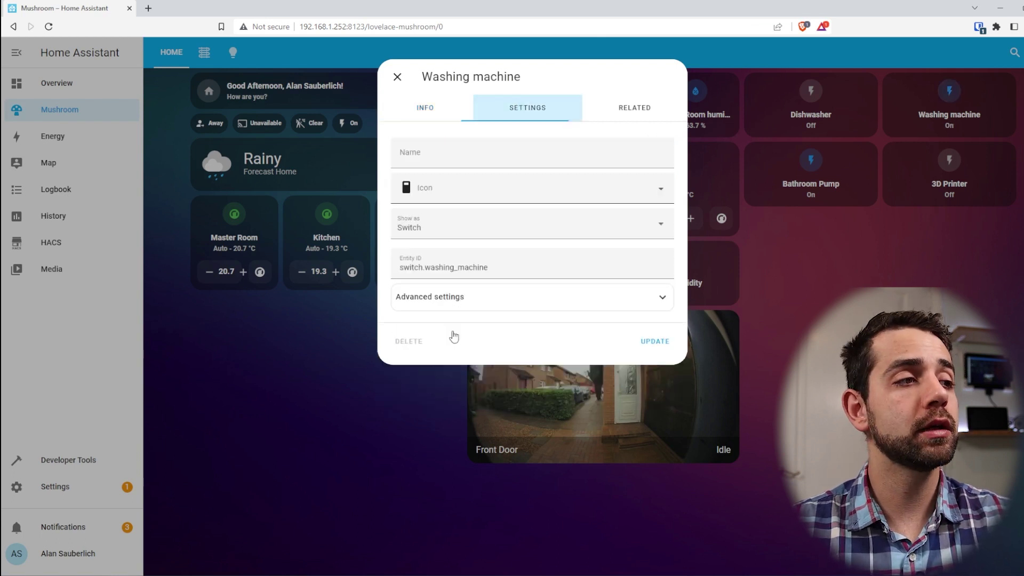
{"action": "left_click", "coordinate": [426, 107]}
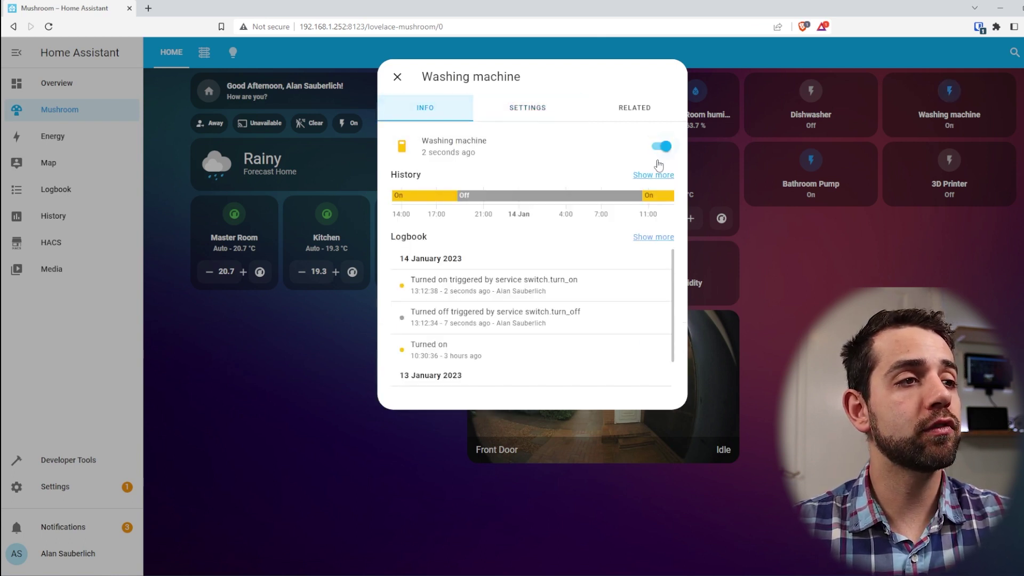
{"action": "left_click", "coordinate": [647, 182]}
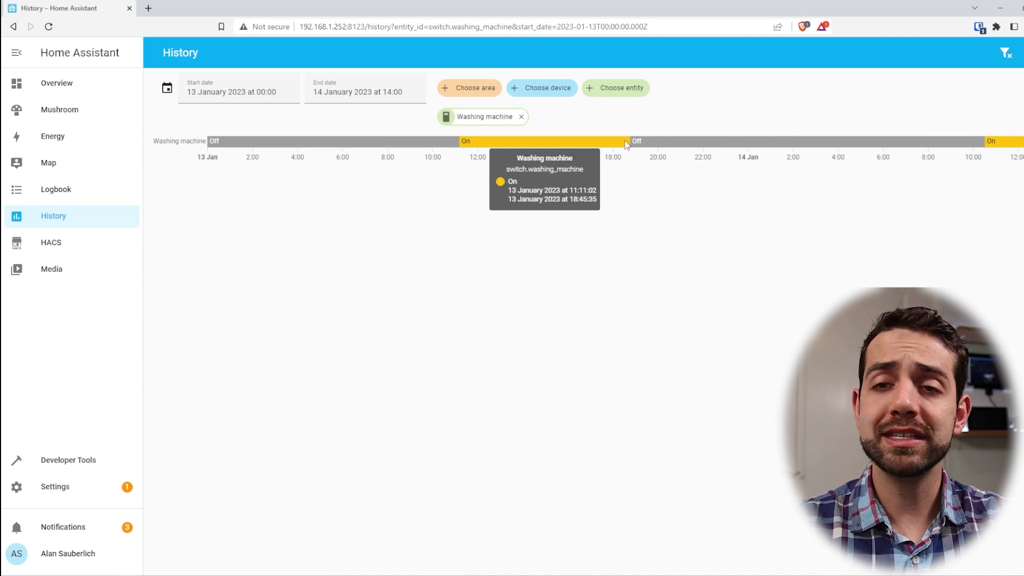
{"action": "left_click", "coordinate": [73, 111]}
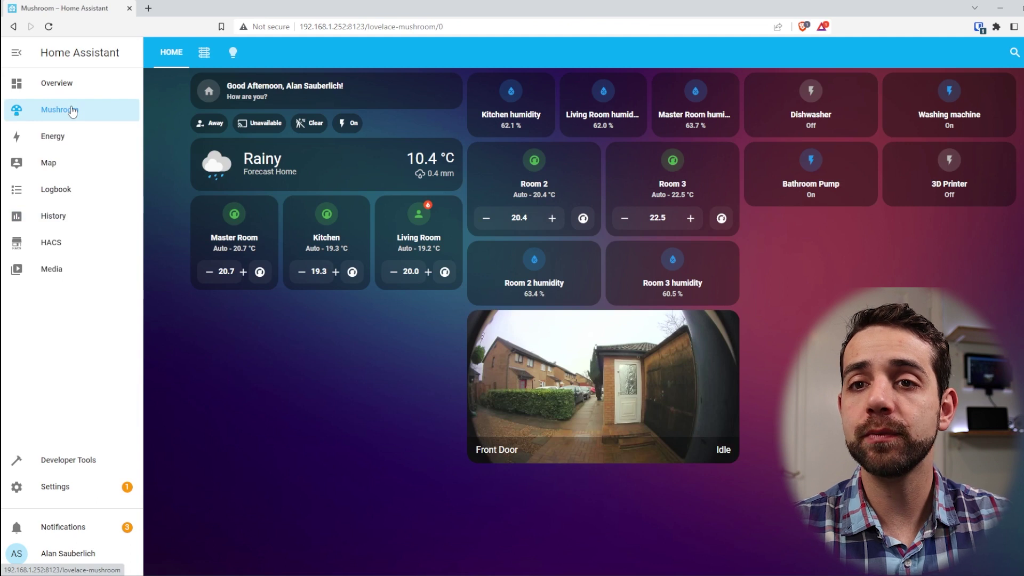
- Browse the current state of every entity in Developer Tools
{"action": "left_click", "coordinate": [56, 465]}
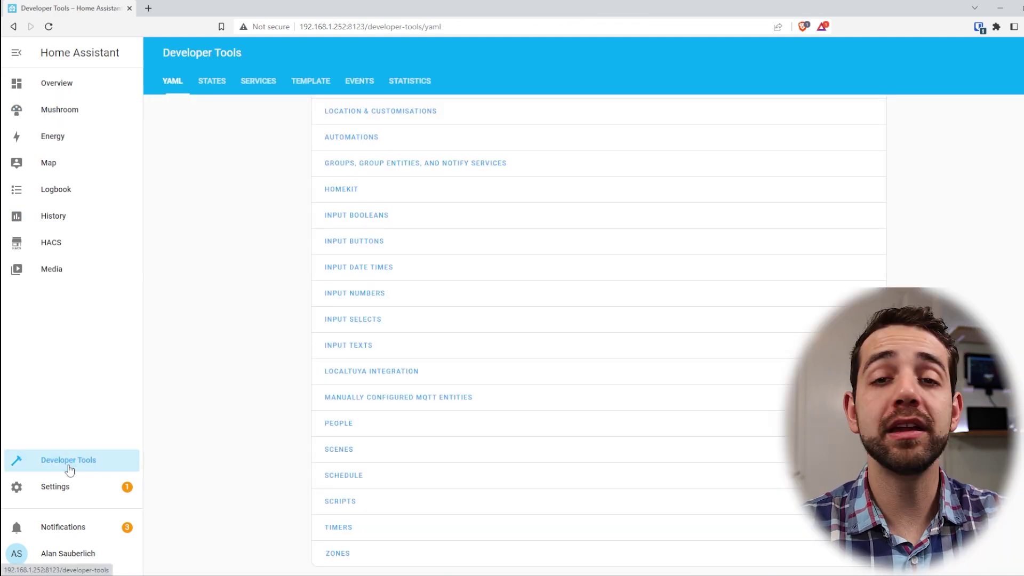
{"action": "left_click", "coordinate": [208, 80]}
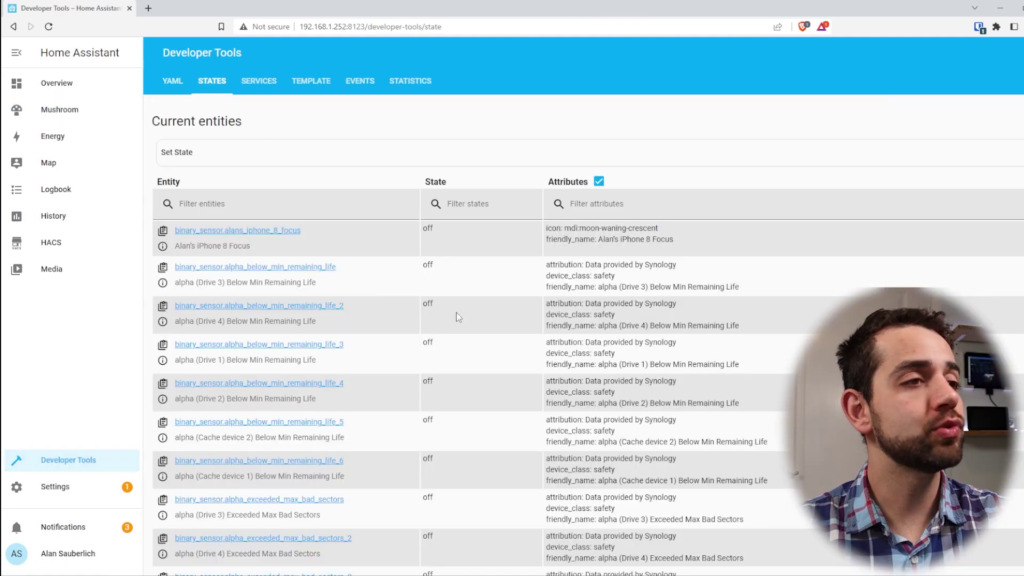
{"action": "scroll", "coordinate": [520, 289], "scroll_direction": "down", "scroll_amount": 5}
{"action": "scroll", "coordinate": [520, 288], "scroll_direction": "down", "scroll_amount": 7}
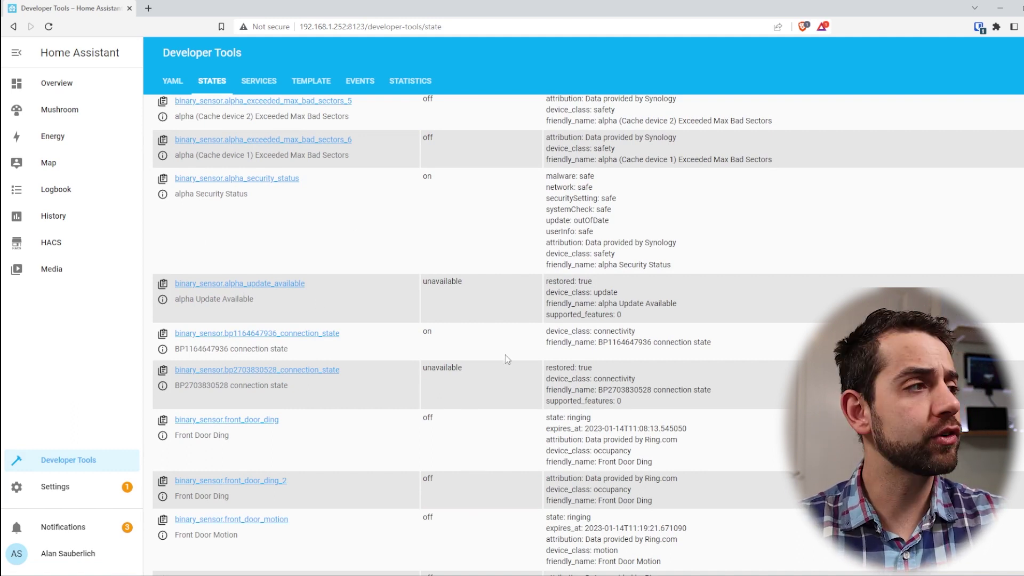
{"action": "scroll", "coordinate": [283, 401], "scroll_direction": "down", "scroll_amount": 10}
{"action": "scroll", "coordinate": [283, 401], "scroll_direction": "down", "scroll_amount": 12}
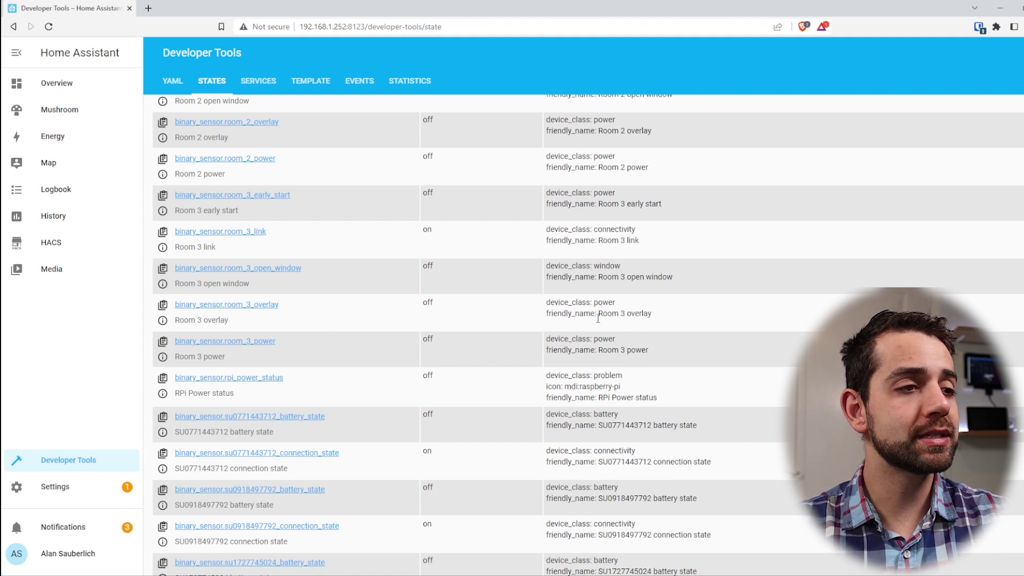
{"action": "left_click_drag", "start_coordinate": [617, 303], "coordinate": [647, 310]}
{"action": "scroll", "coordinate": [476, 322], "scroll_direction": "down", "scroll_amount": 5}
- Move through the Template and Events tools to the Statistics tab
{"action": "left_click", "coordinate": [310, 80]}
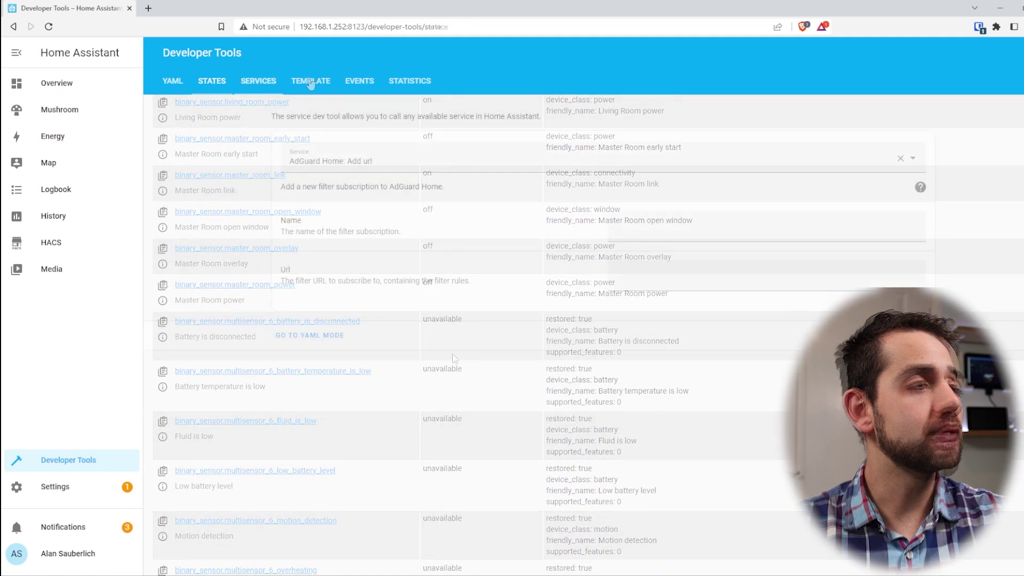
{"action": "left_click", "coordinate": [360, 83]}
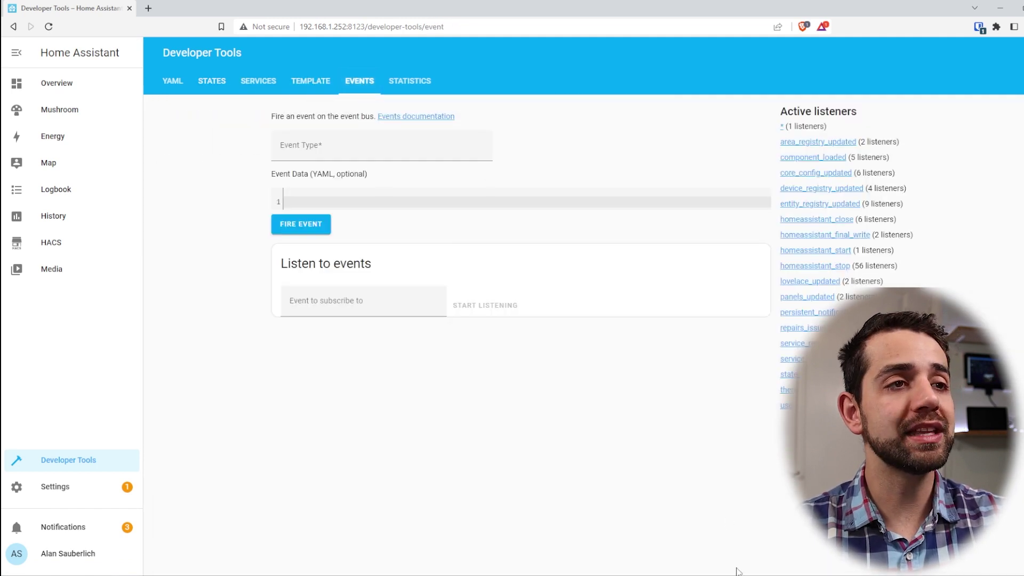
{"action": "left_click", "coordinate": [412, 80]}
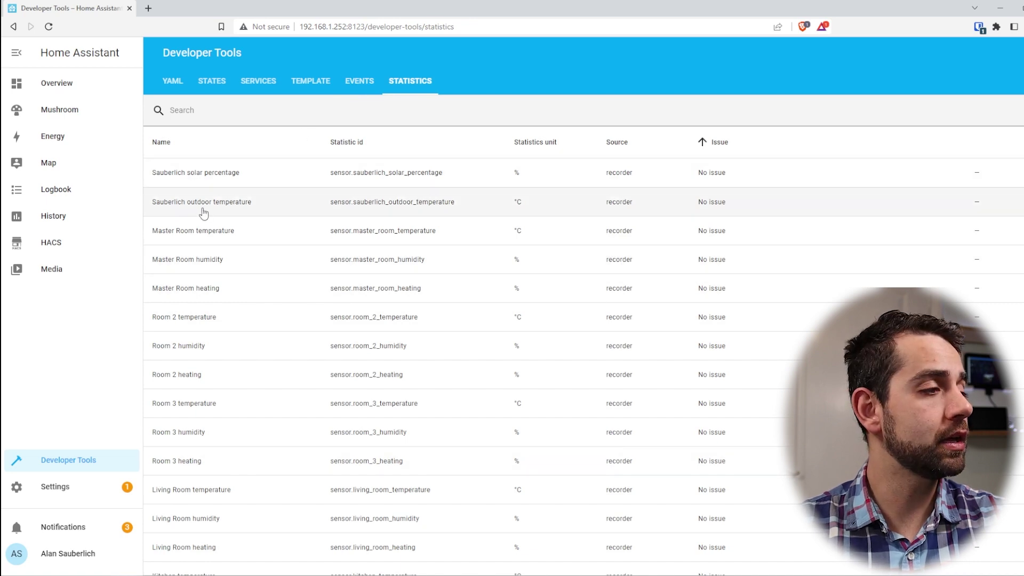
- View and close the Living Room heating and alpha CPU Utilization (Total) history dialogs
{"action": "scroll", "coordinate": [265, 502], "scroll_direction": "down", "scroll_amount": 4}
{"action": "left_click", "coordinate": [210, 328]}
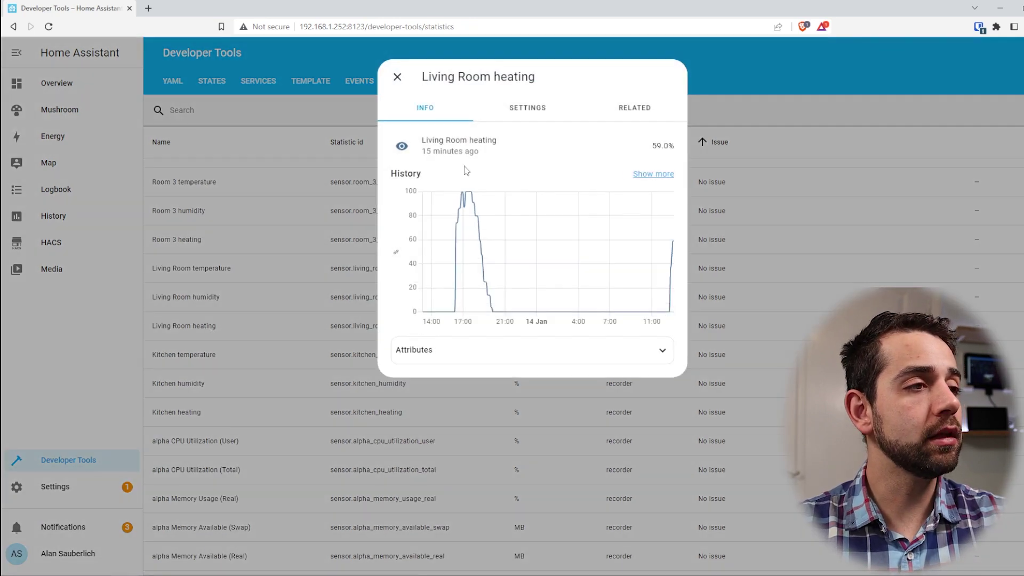
{"action": "left_click", "coordinate": [305, 453]}
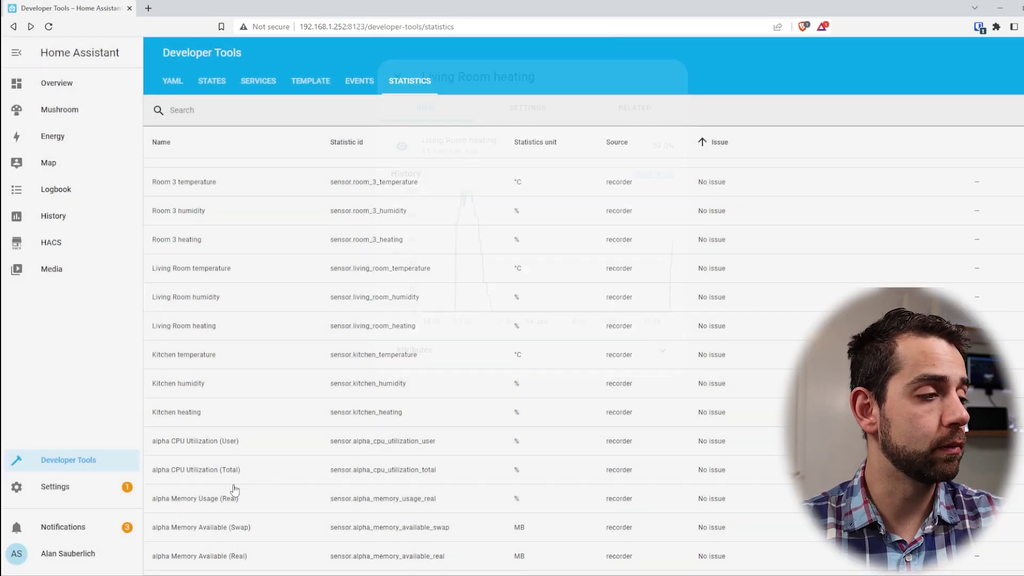
{"action": "left_click", "coordinate": [201, 472]}
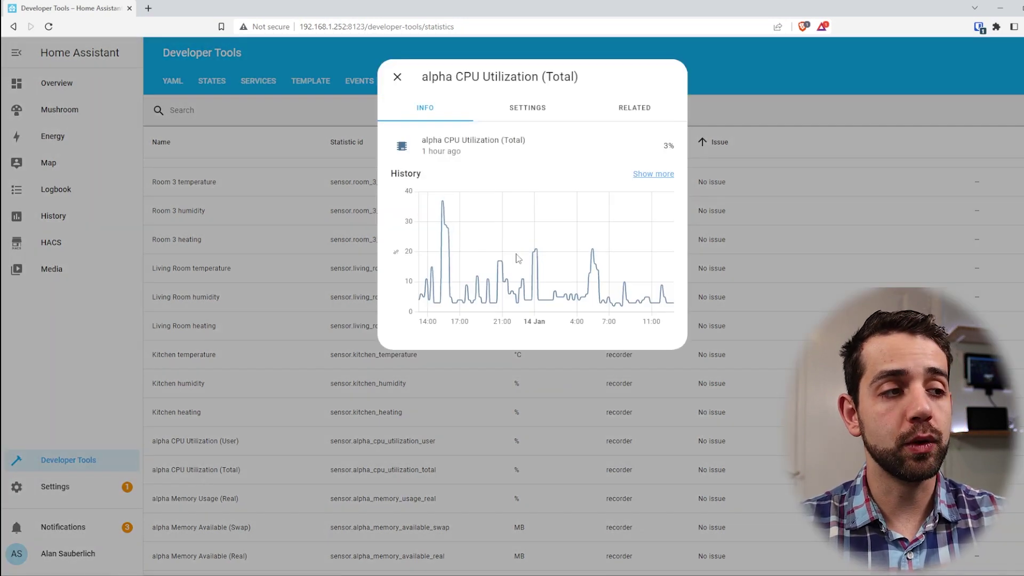
{"action": "mouse_move", "coordinate": [606, 305]}
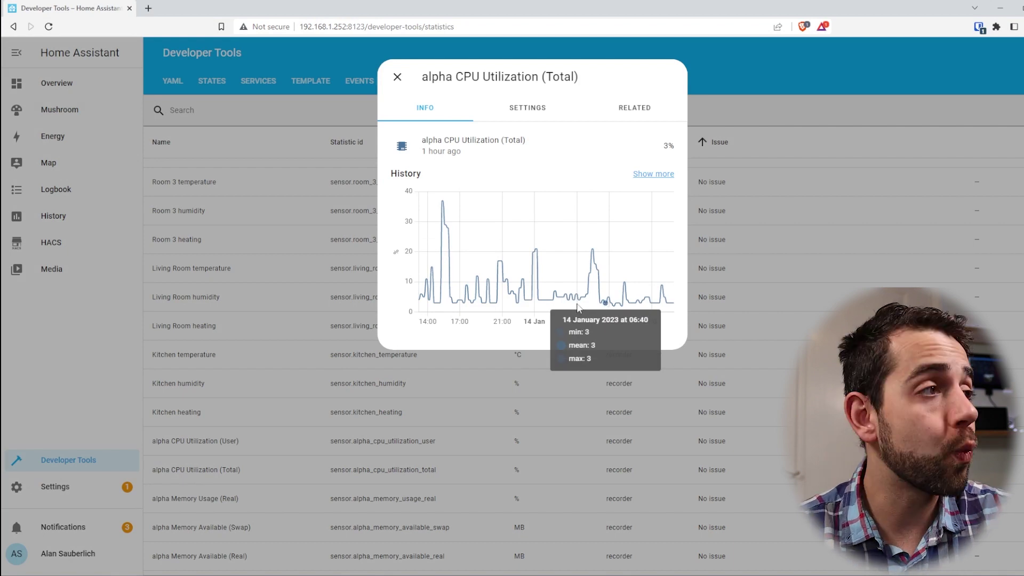
{"action": "left_click", "coordinate": [715, 369]}
- Check alpha Memory Total (Swap) and Studio Light 2 histories, then switch to Raspberry Pi Imager
{"action": "scroll", "coordinate": [715, 370], "scroll_direction": "down", "scroll_amount": 15}
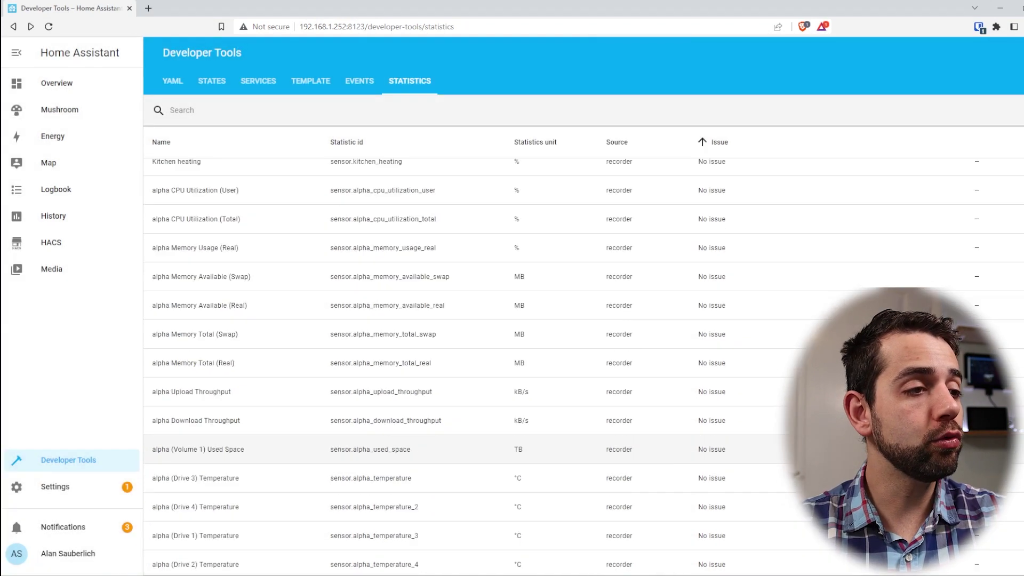
{"action": "scroll", "coordinate": [715, 369], "scroll_direction": "up", "scroll_amount": 5}
{"action": "scroll", "coordinate": [503, 270], "scroll_direction": "up", "scroll_amount": 5}
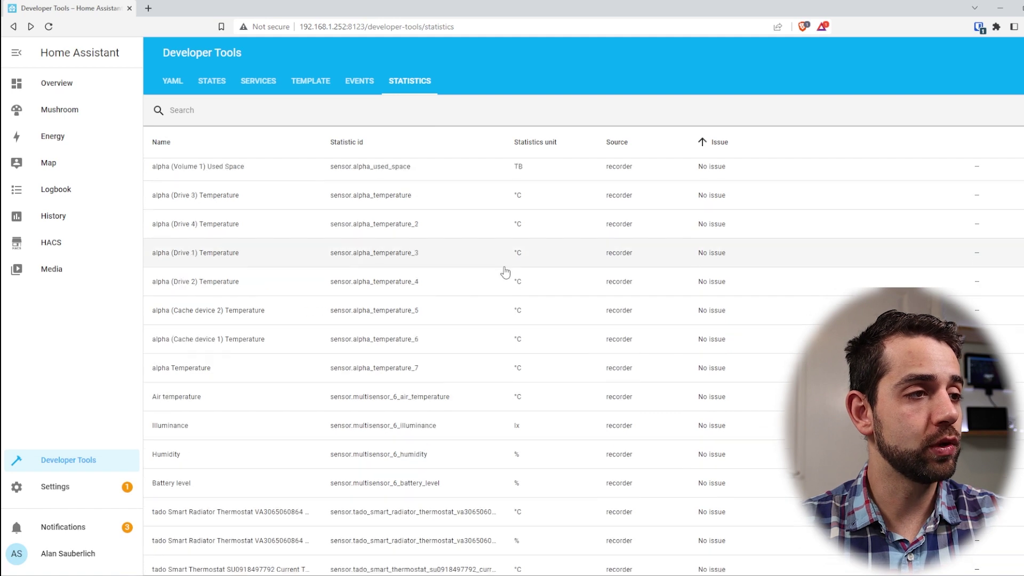
{"action": "left_click", "coordinate": [214, 322]}
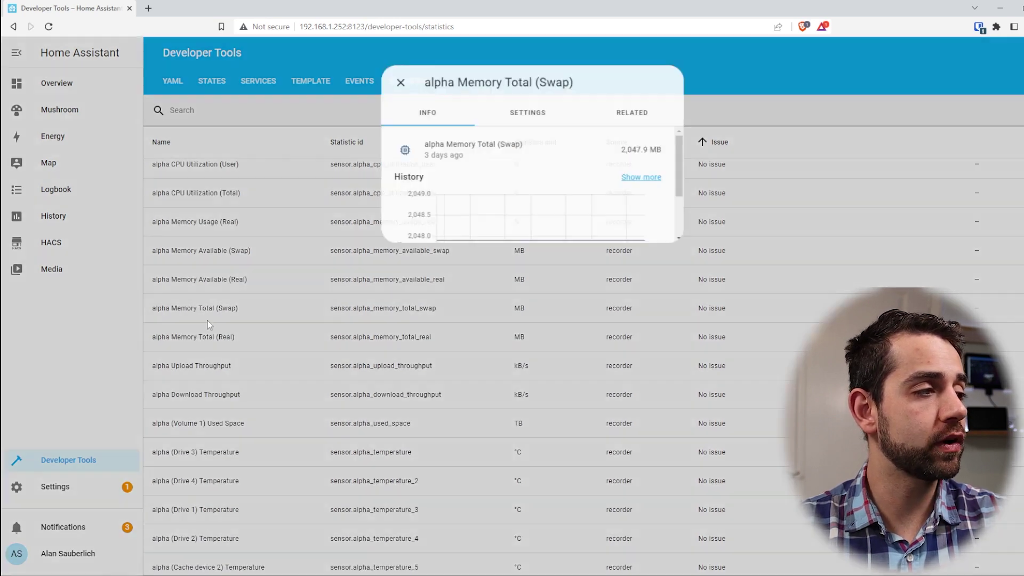
{"action": "mouse_move", "coordinate": [484, 246]}
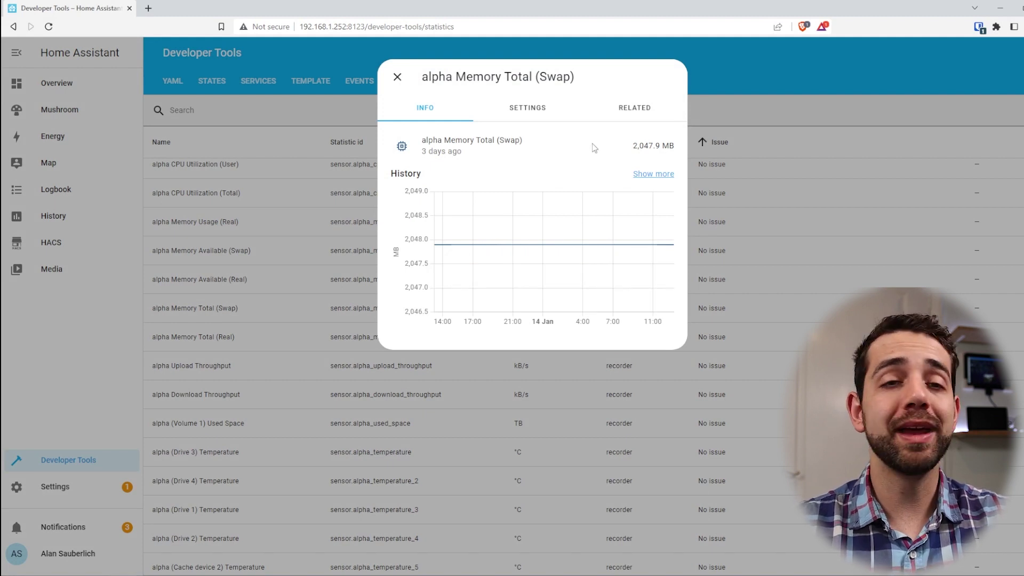
{"action": "left_click", "coordinate": [743, 411]}
{"action": "scroll", "coordinate": [743, 412], "scroll_direction": "down", "scroll_amount": 10}
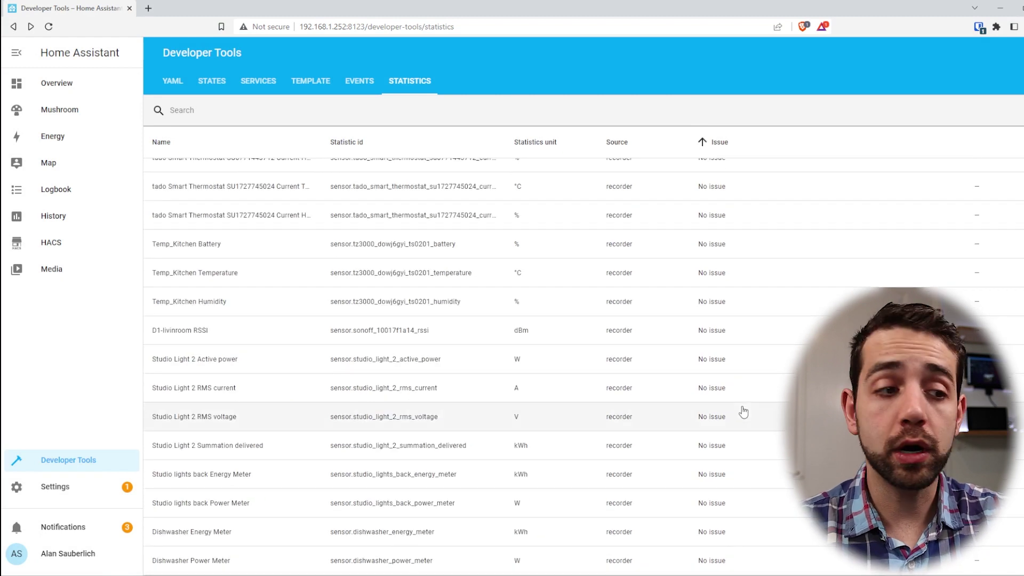
{"action": "left_click", "coordinate": [251, 453]}
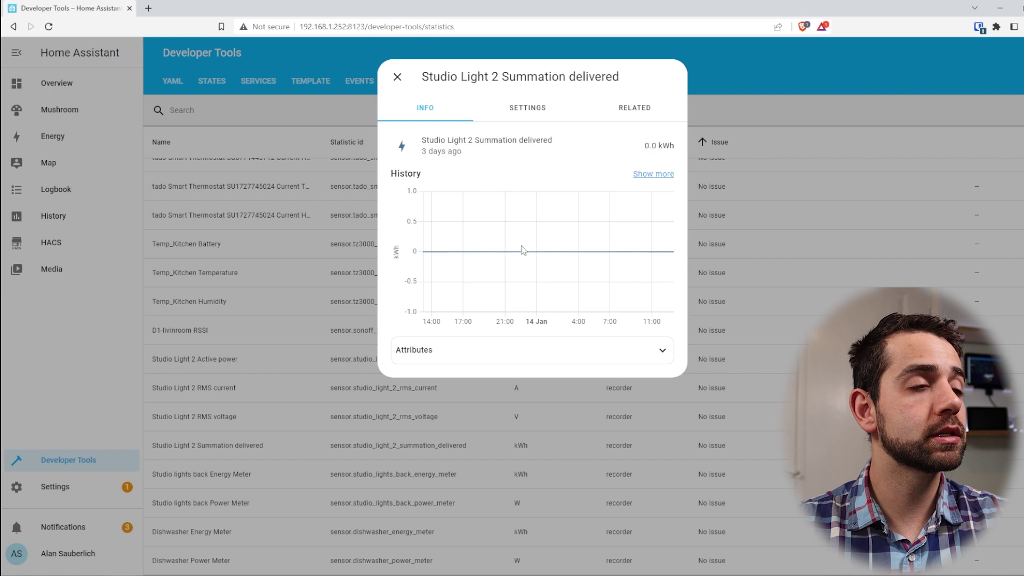
{"action": "left_click", "coordinate": [397, 76]}
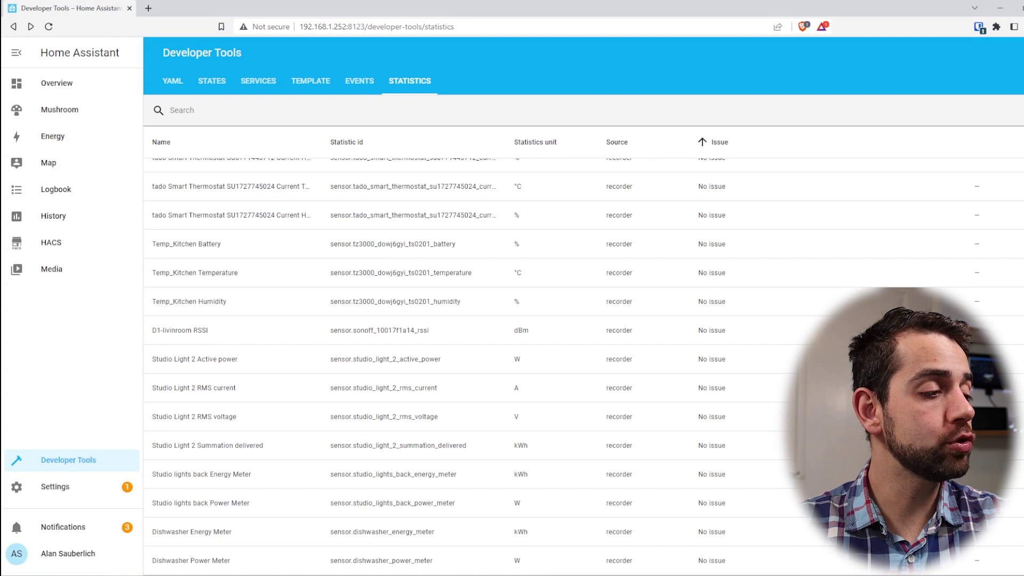
{"action": "key", "text": "alt+Tab"}
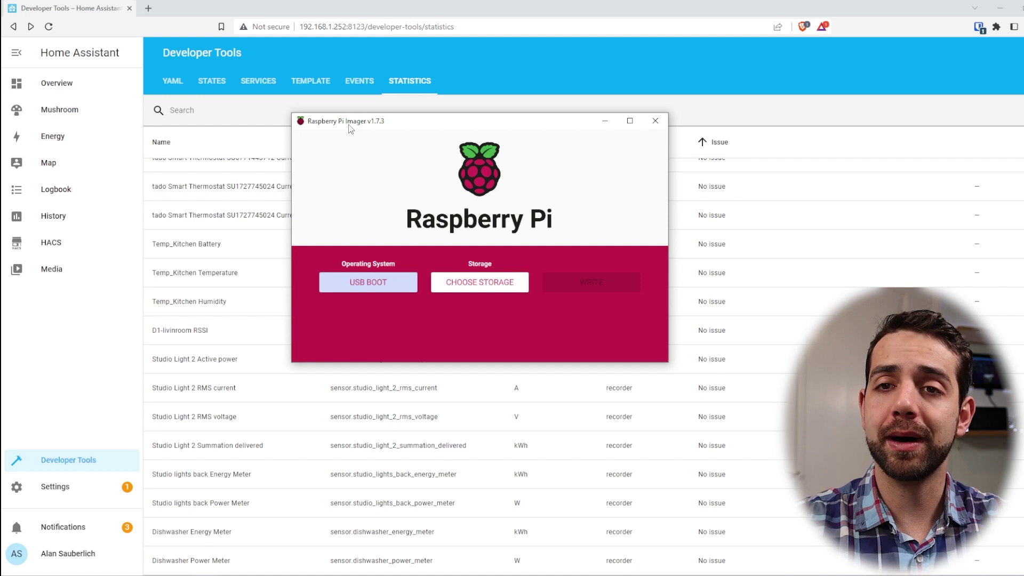
- Choose Misc utility images > Bootloader > USB Boot as the operating system image
{"action": "left_click", "coordinate": [346, 288]}
{"action": "scroll", "coordinate": [363, 214], "scroll_direction": "up", "scroll_amount": 1}
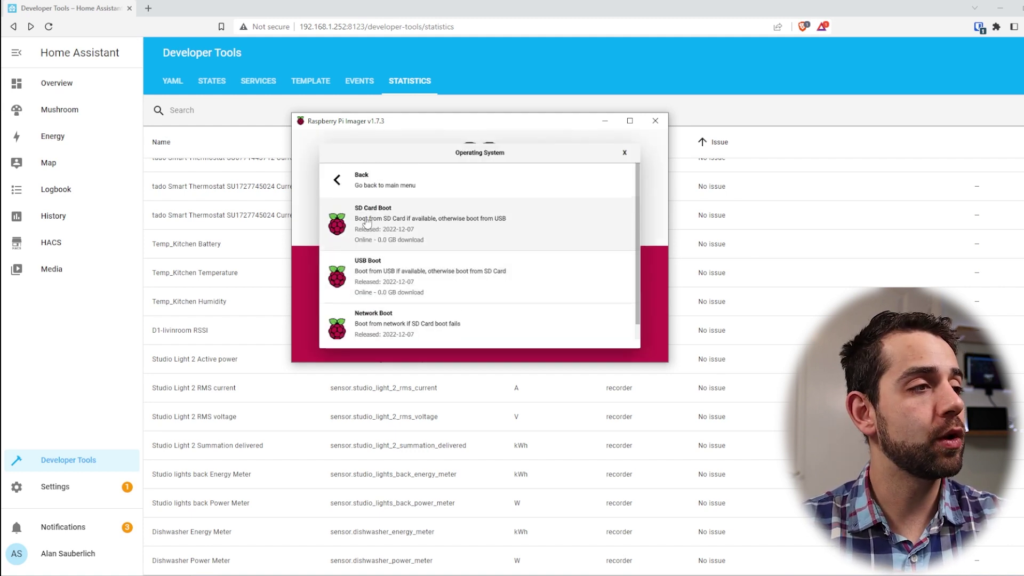
{"action": "left_click", "coordinate": [363, 186]}
{"action": "left_click", "coordinate": [363, 186]}
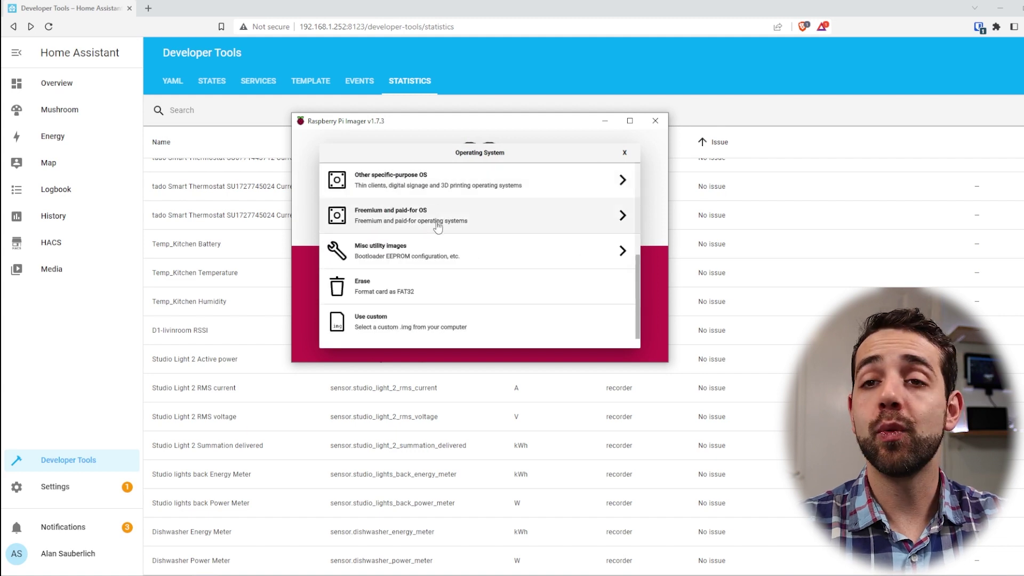
{"action": "scroll", "coordinate": [437, 226], "scroll_direction": "up", "scroll_amount": 5}
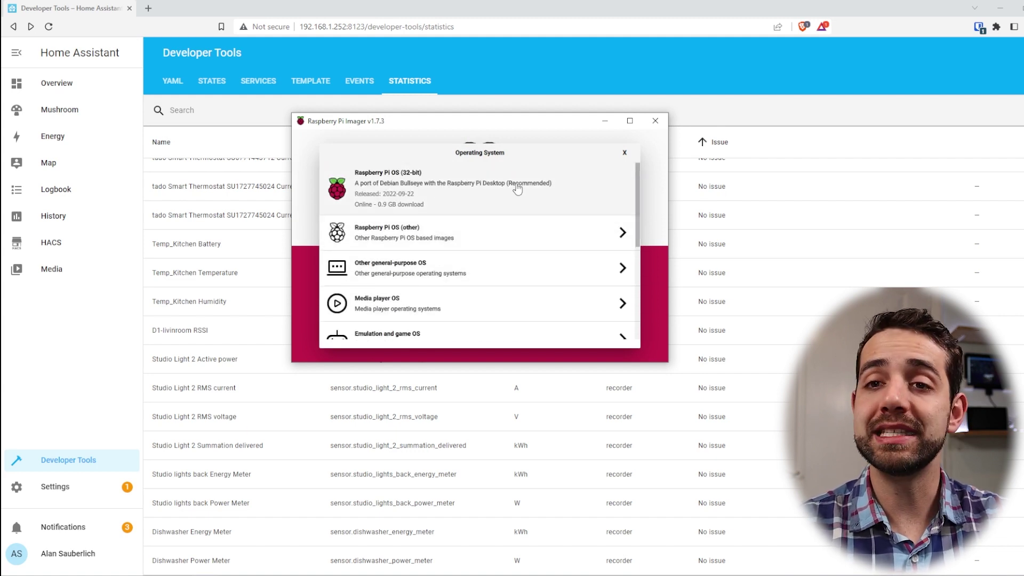
{"action": "scroll", "coordinate": [517, 188], "scroll_direction": "down", "scroll_amount": 5}
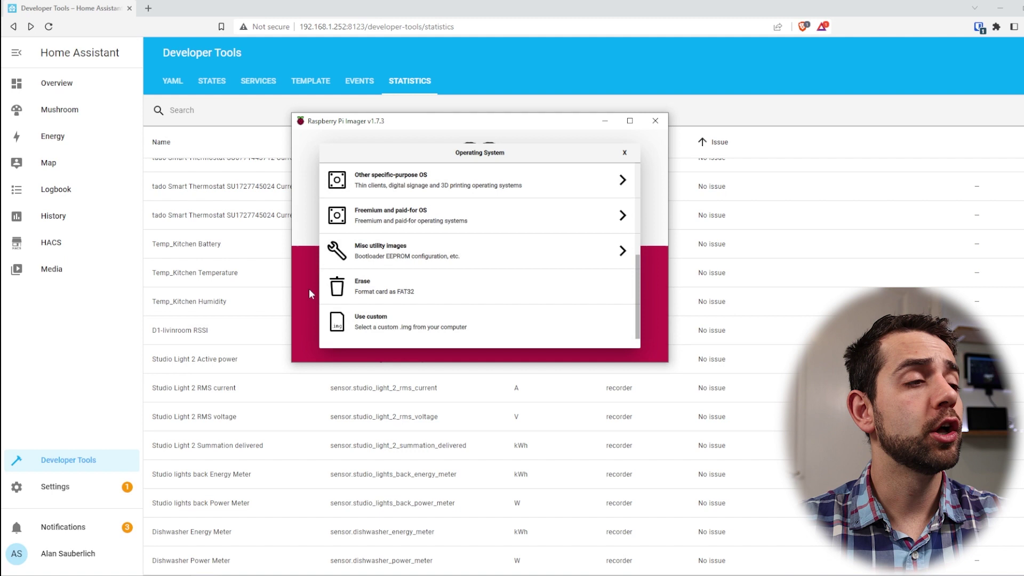
{"action": "left_click", "coordinate": [389, 258]}
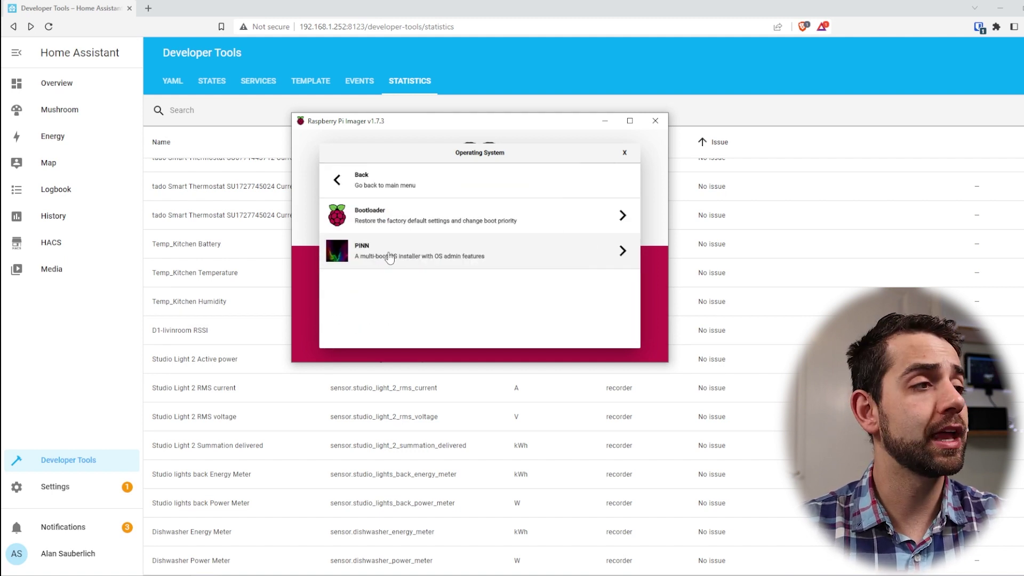
{"action": "left_click", "coordinate": [394, 220]}
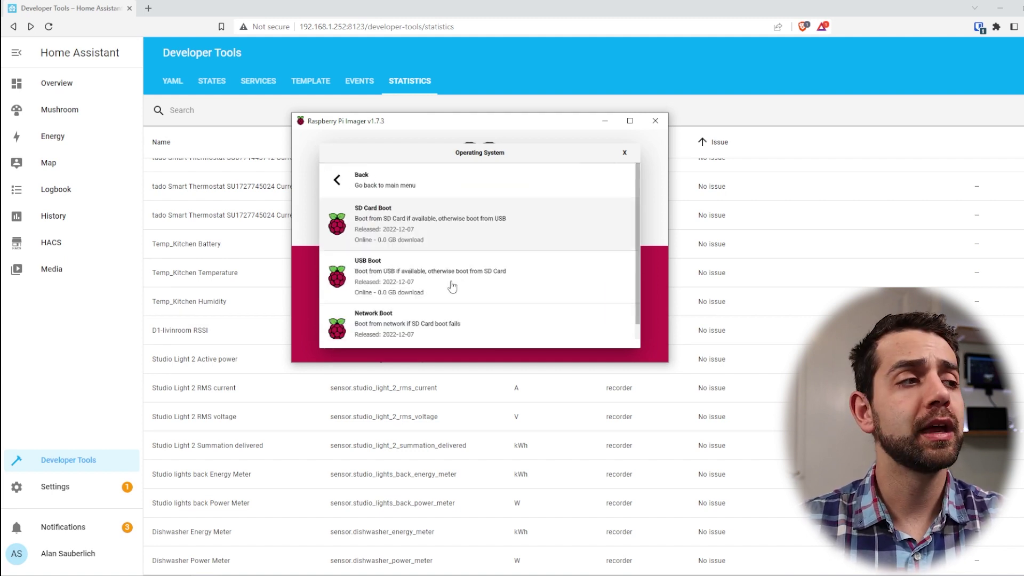
{"action": "left_click", "coordinate": [394, 275]}
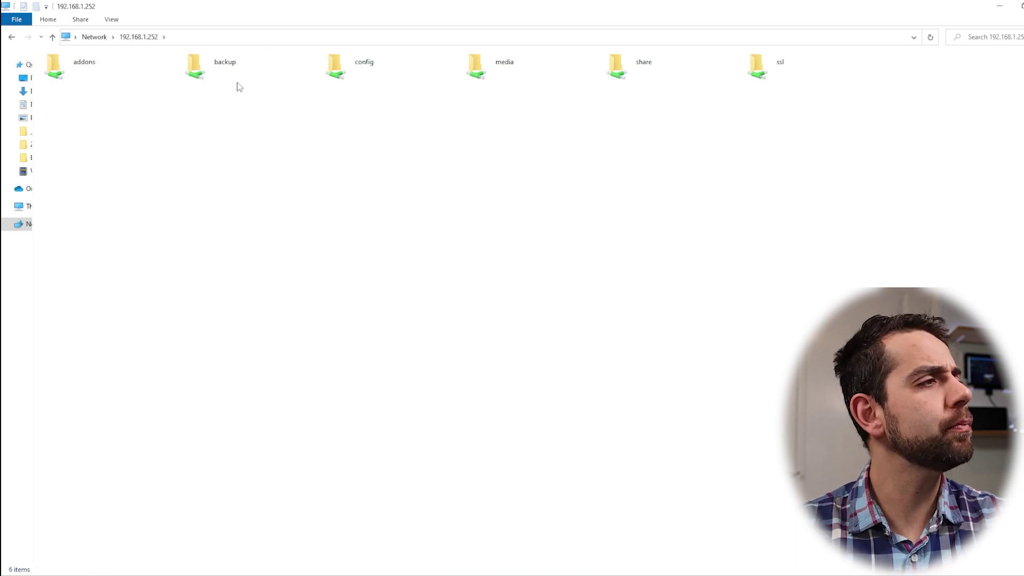
- Open the share's backup folder and select the c1e978f2 archive
{"action": "double_click", "coordinate": [245, 71]}
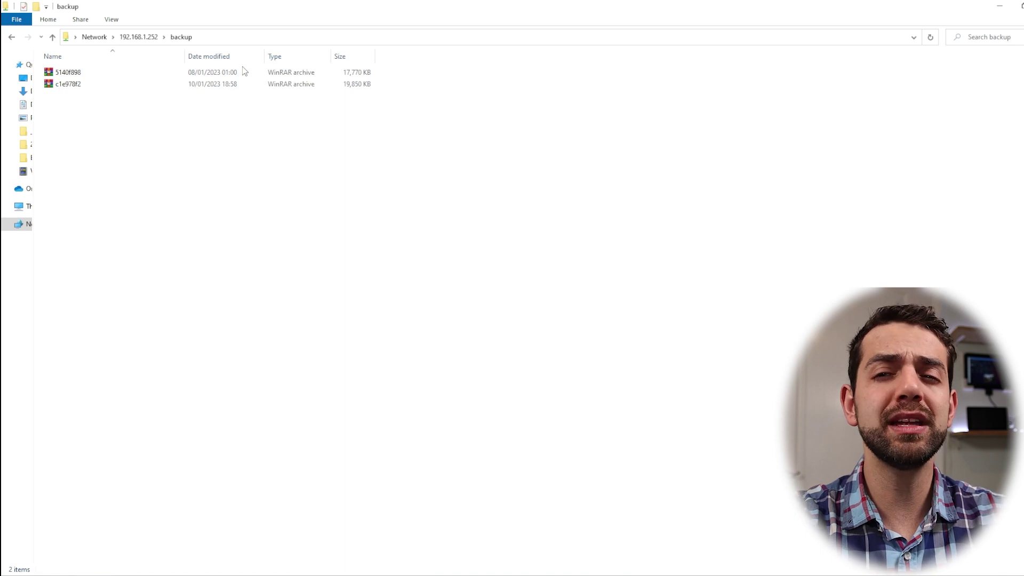
{"action": "mouse_move", "coordinate": [232, 90]}
{"action": "left_mouse_down"}
{"action": "mouse_move", "coordinate": [218, 159]}
{"action": "mouse_move", "coordinate": [228, 93]}
{"action": "left_mouse_up"}
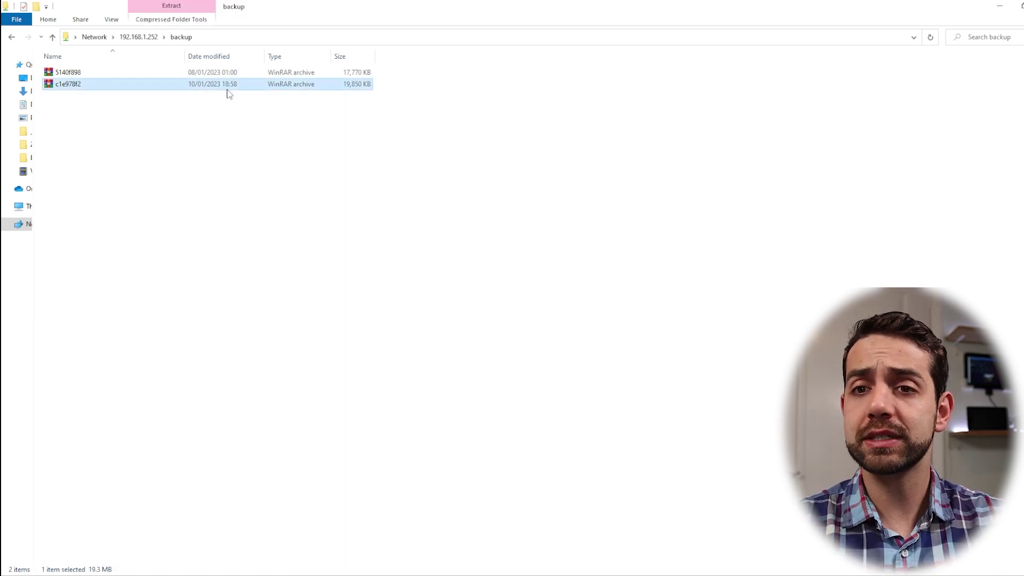